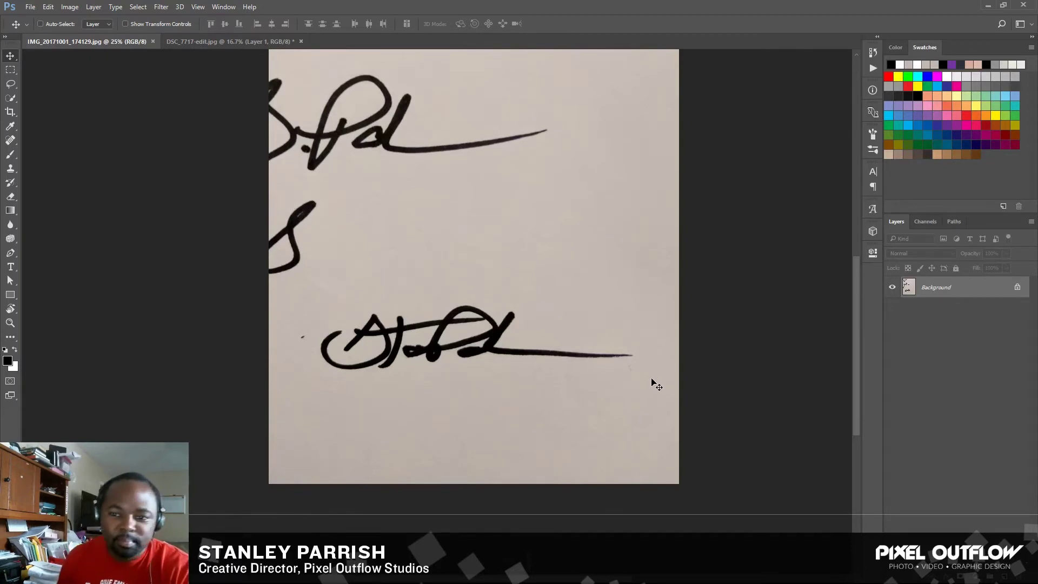
# Step: Crop the photo to the lower signature and unlock the Background as editable Layer 0
pyautogui.click(10, 112)
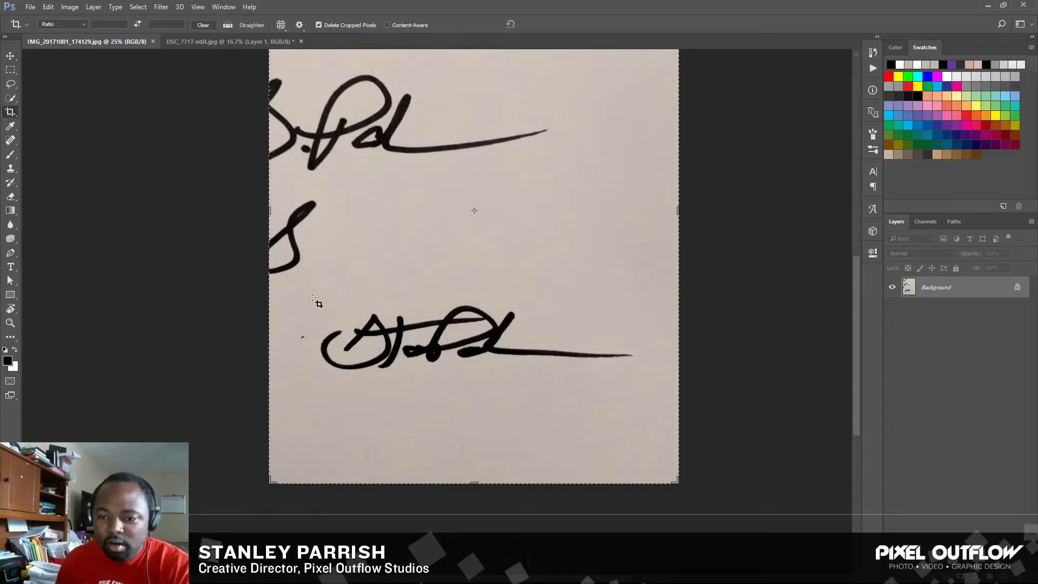
pyautogui.moveTo(312, 298); pyautogui.dragTo(639, 381)
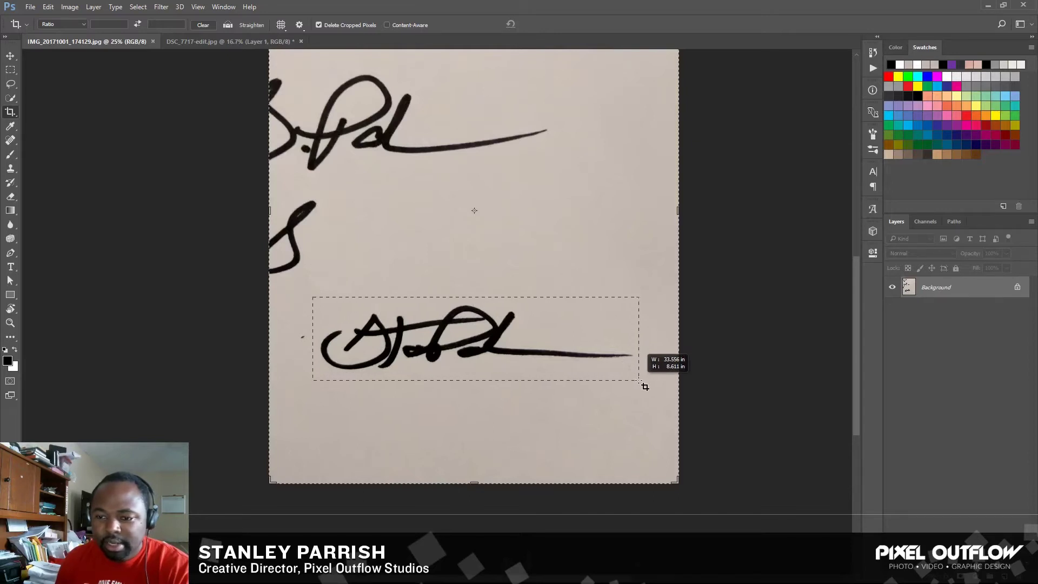
pyautogui.moveTo(643, 385); pyautogui.dragTo(643, 385)
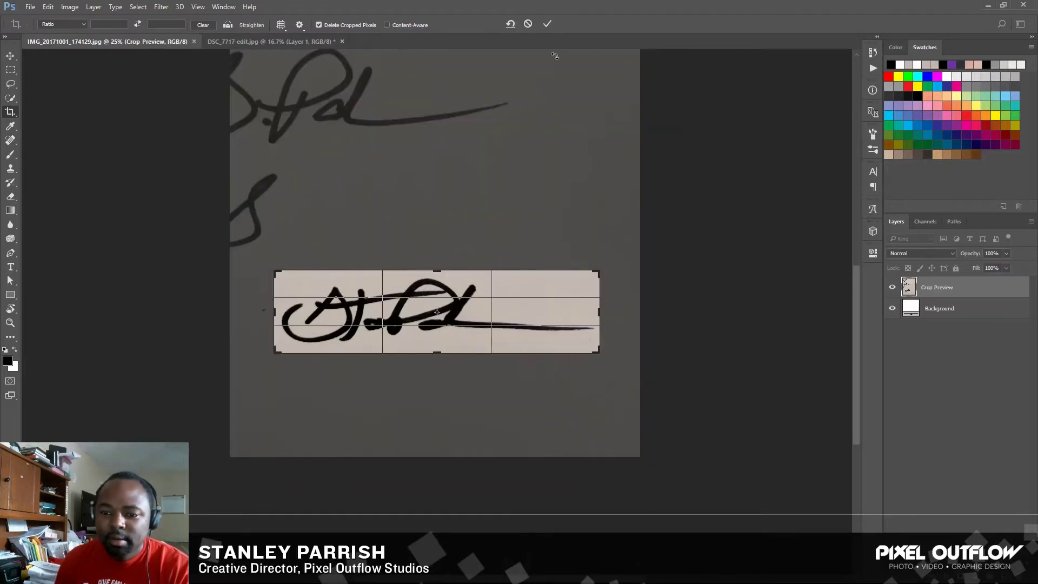
pyautogui.click(546, 24)
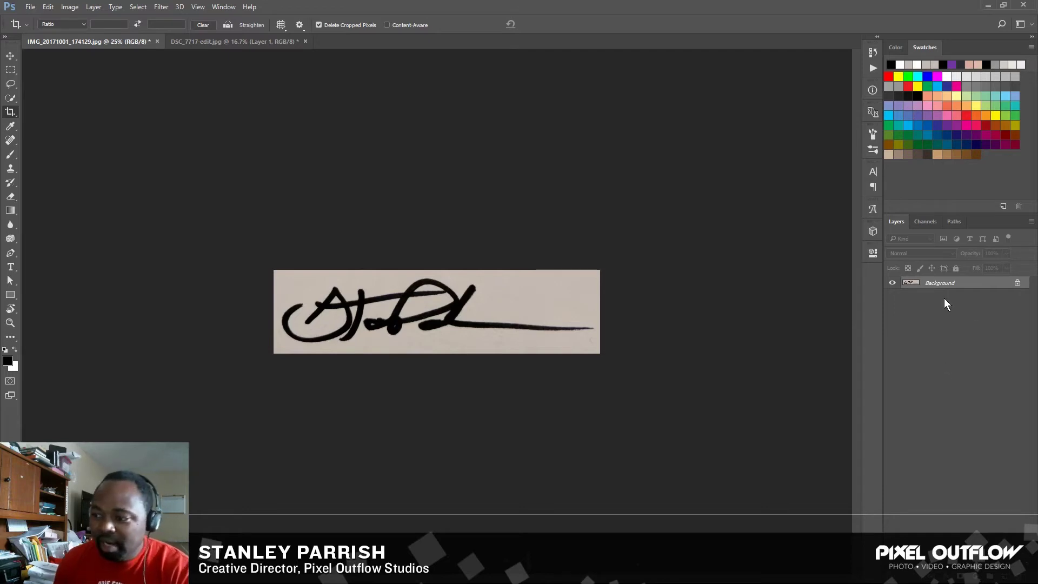
pyautogui.doubleClick(939, 284)
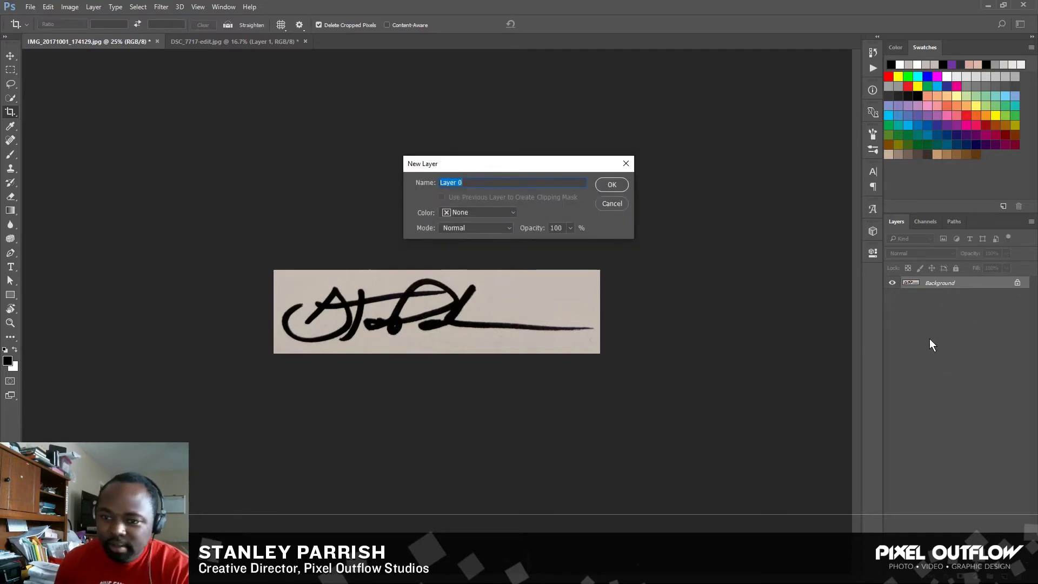
pyautogui.click(610, 185)
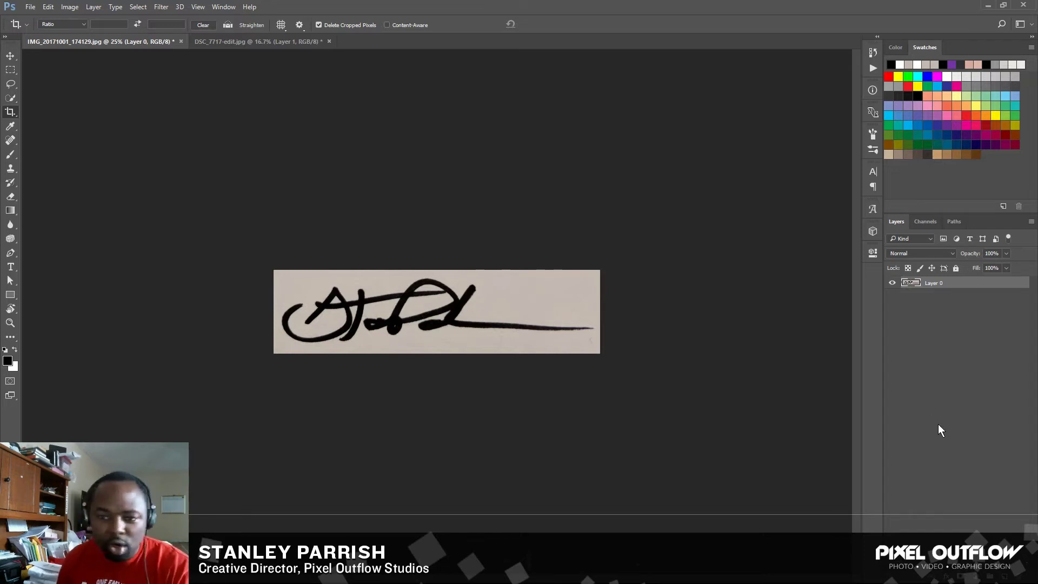
# Step: Apply Levels with the white point sampled from the grey paper and black input at 19
pyautogui.click(69, 7)
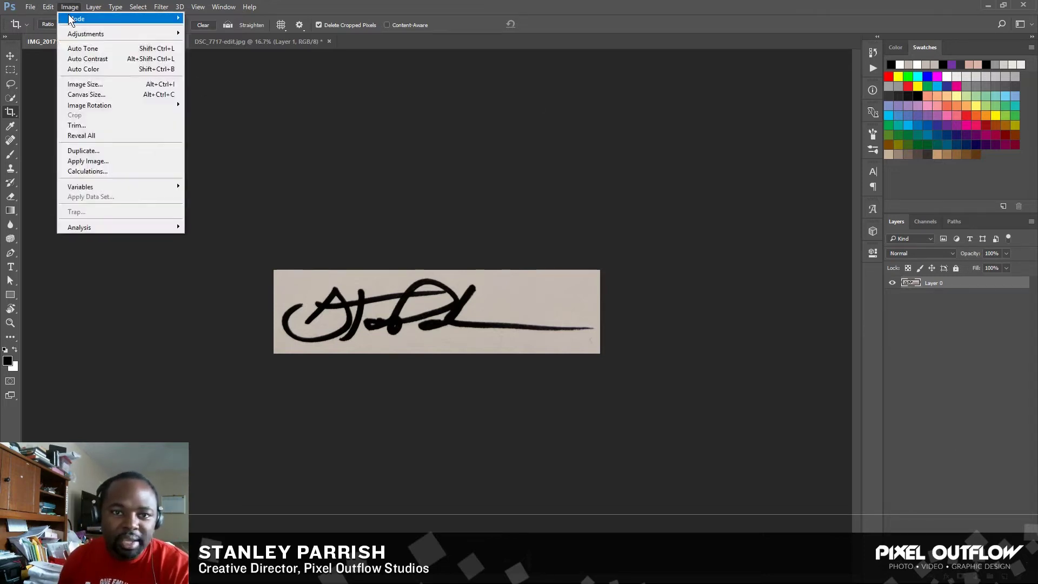
pyautogui.moveTo(87, 32)
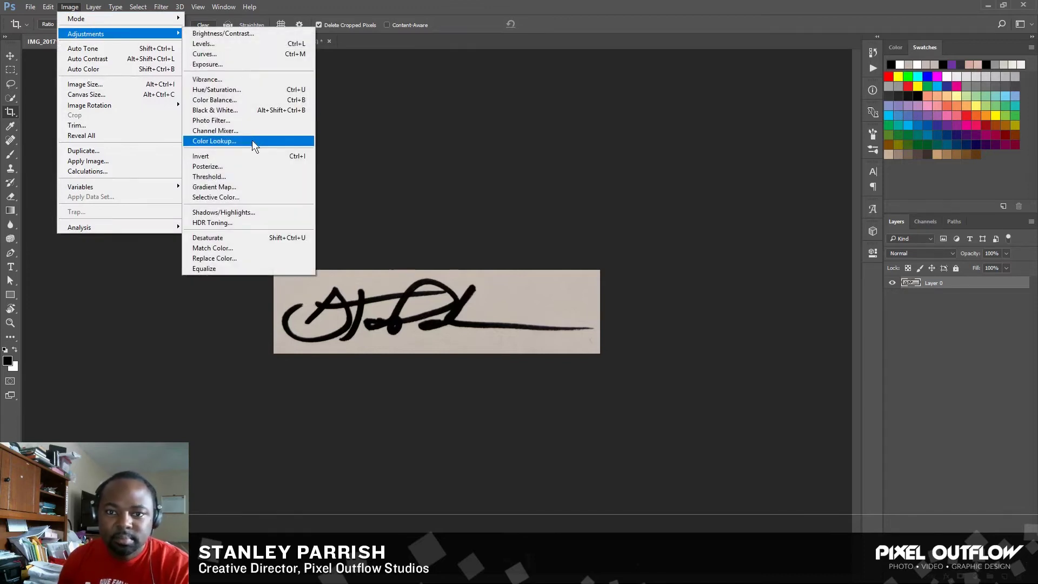
pyautogui.click(232, 46)
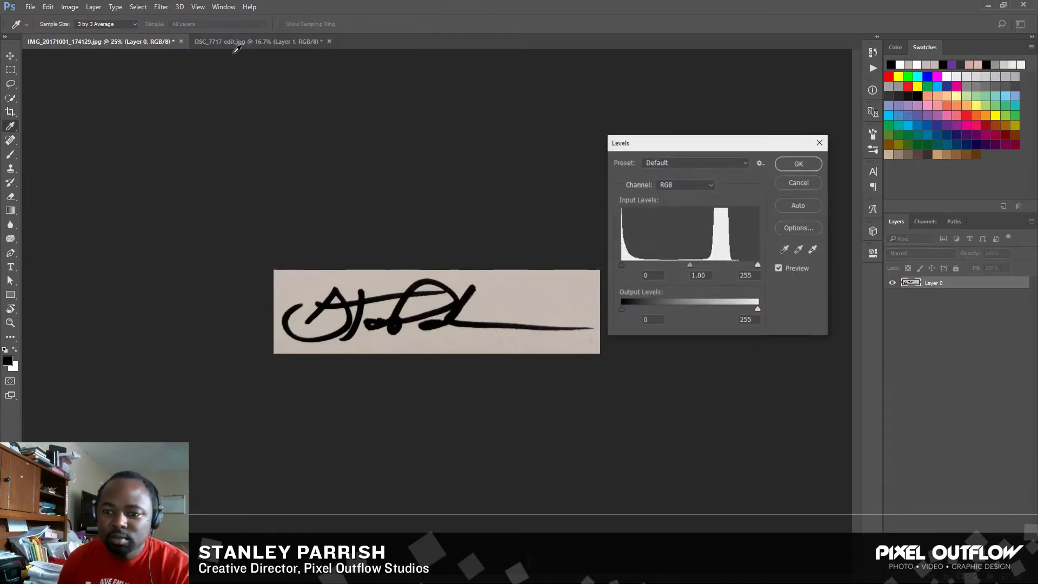
pyautogui.click(813, 250)
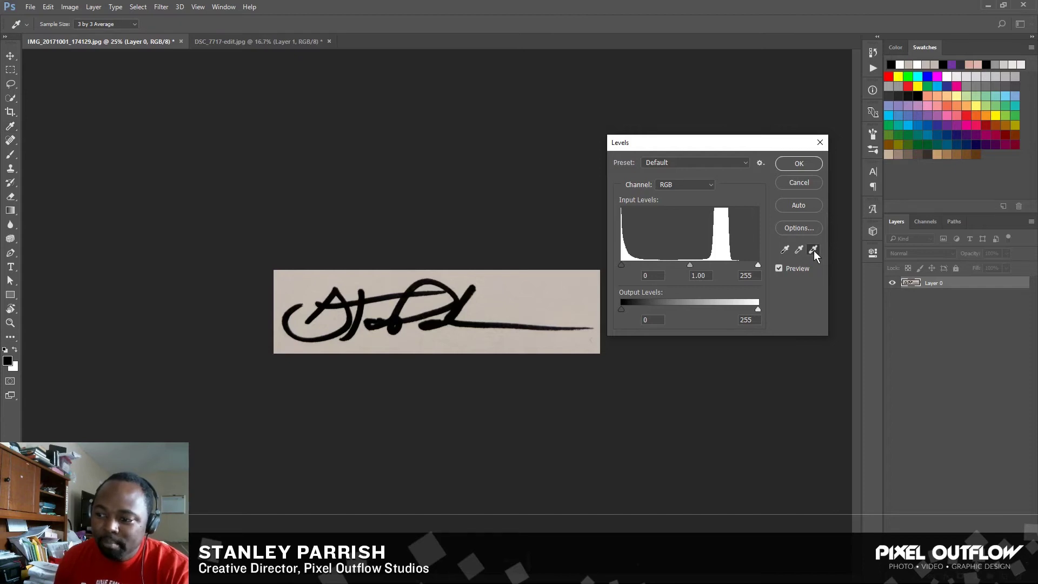
pyautogui.click(533, 288)
pyautogui.click(532, 287)
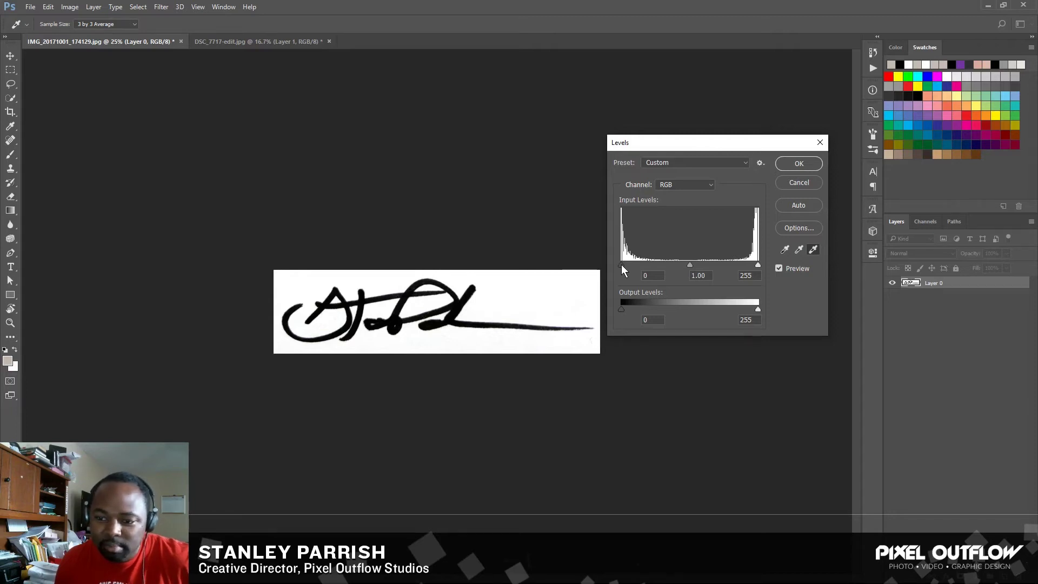
pyautogui.moveTo(621, 264); pyautogui.dragTo(628, 264)
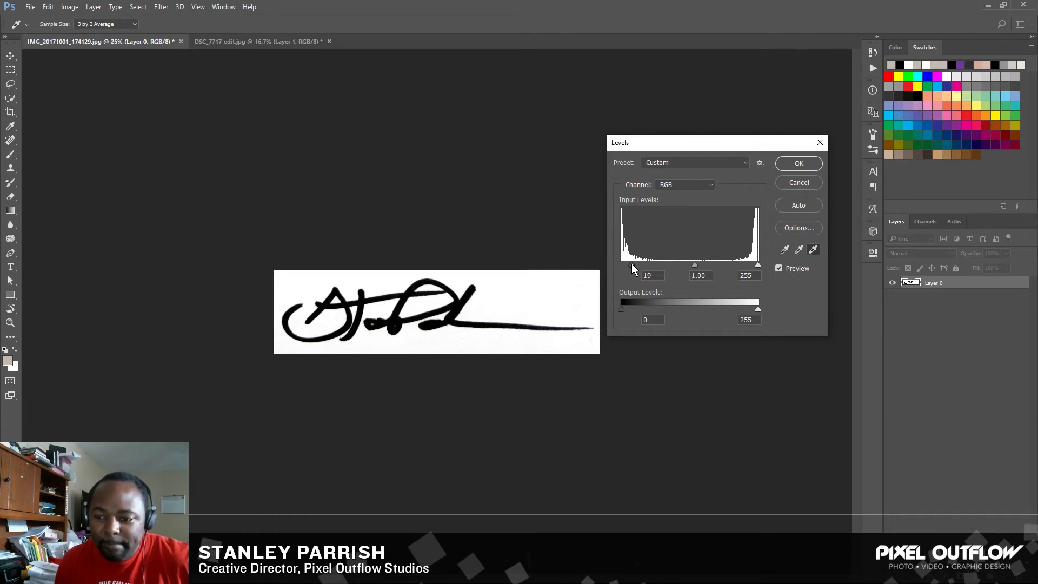
pyautogui.click(631, 263)
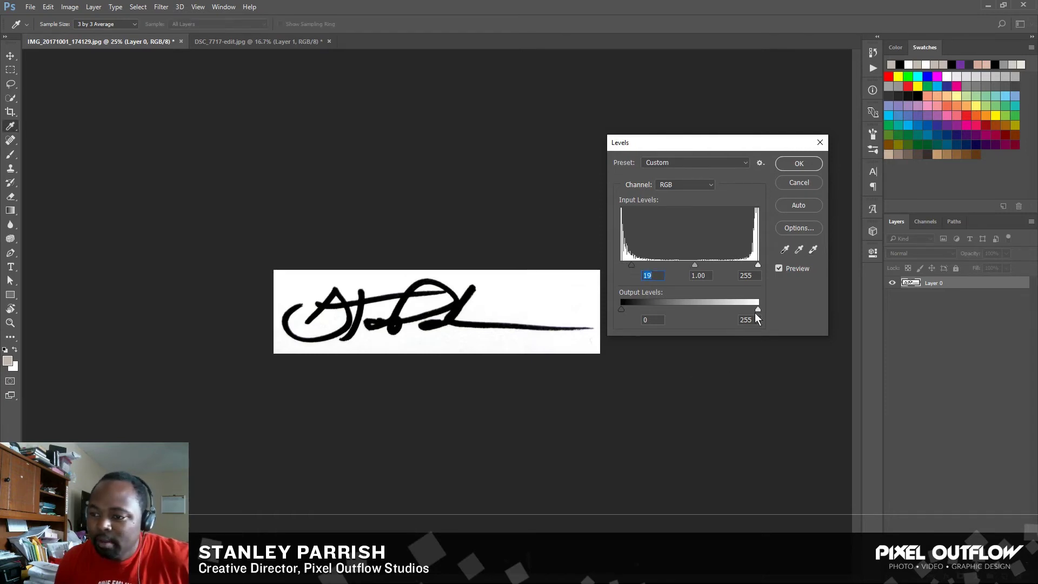
pyautogui.click(798, 164)
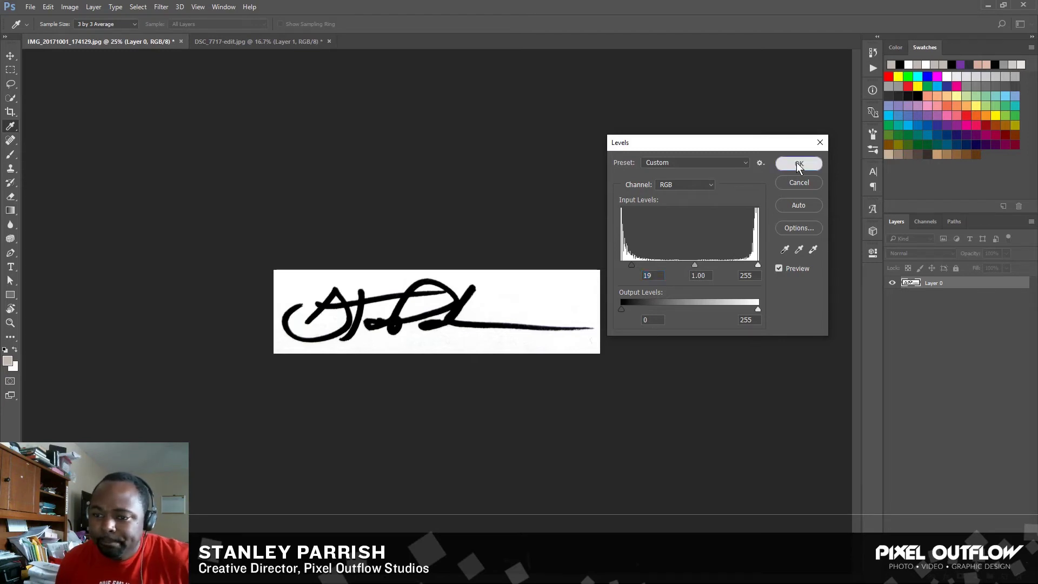
pyautogui.press('c')
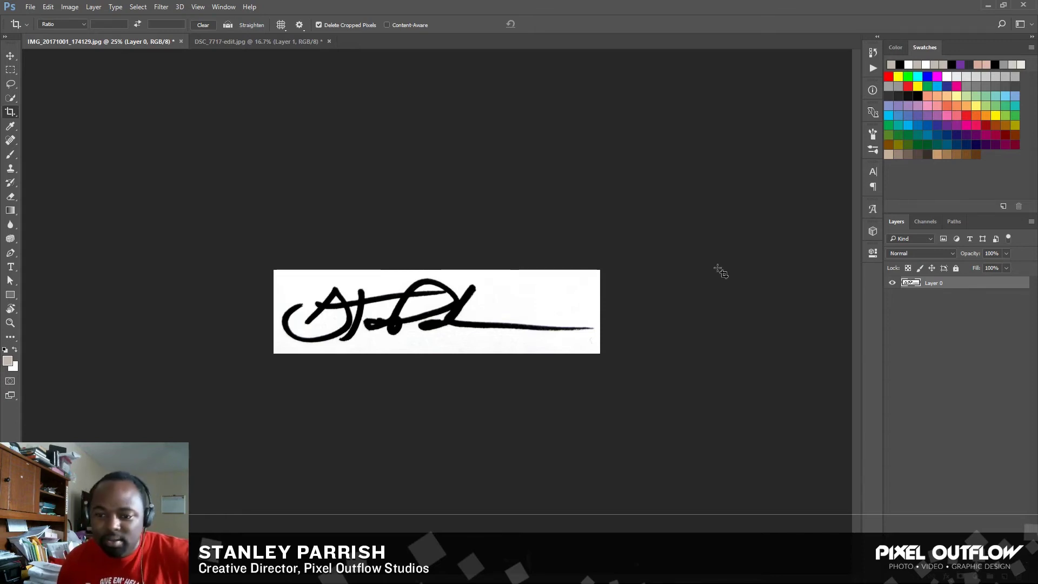
# Step: Make a Color Range selection of the white background at Fuzziness 27
pyautogui.click(138, 7)
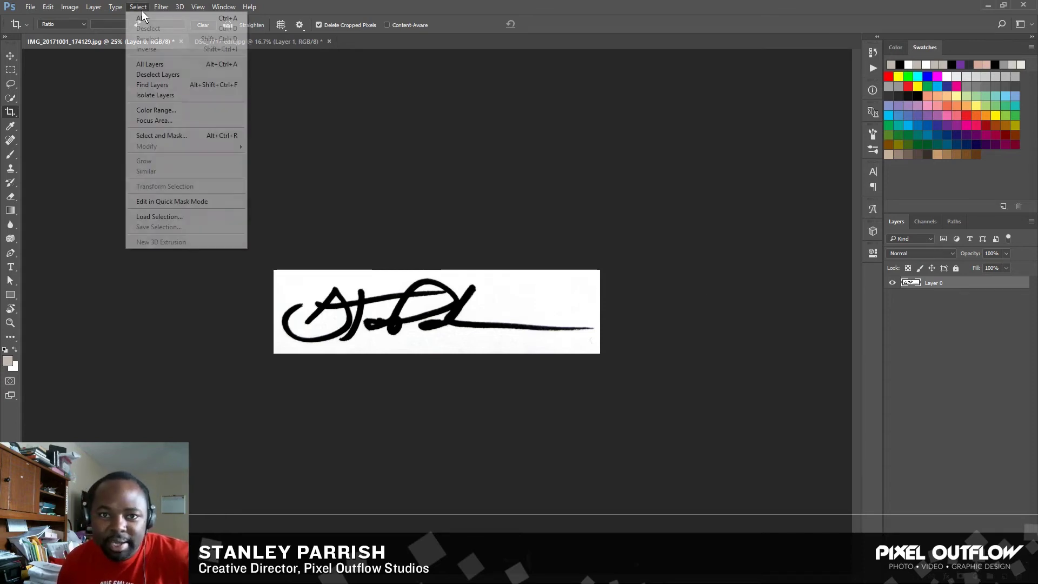
pyautogui.click(179, 110)
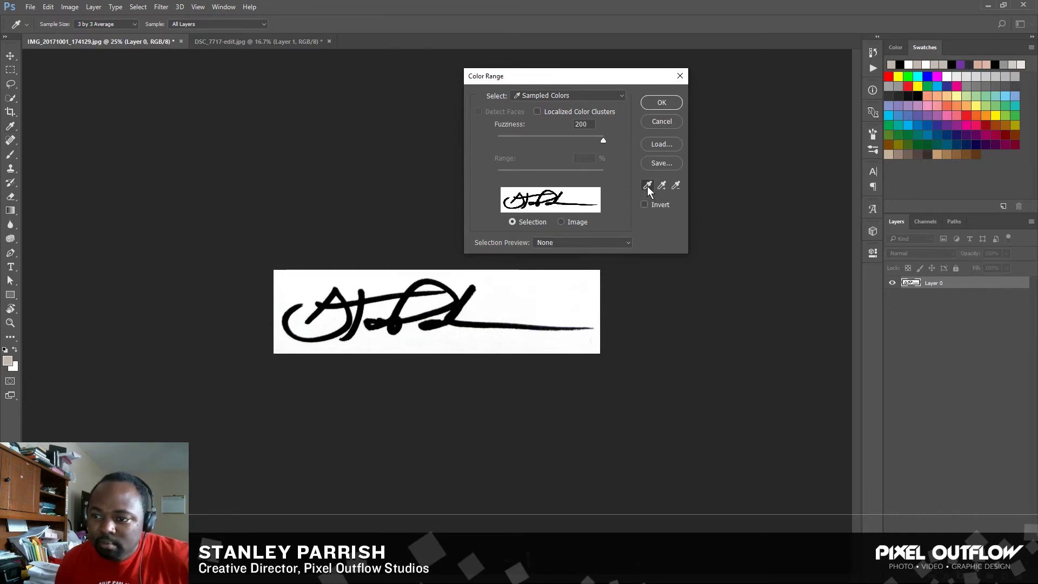
pyautogui.click(509, 285)
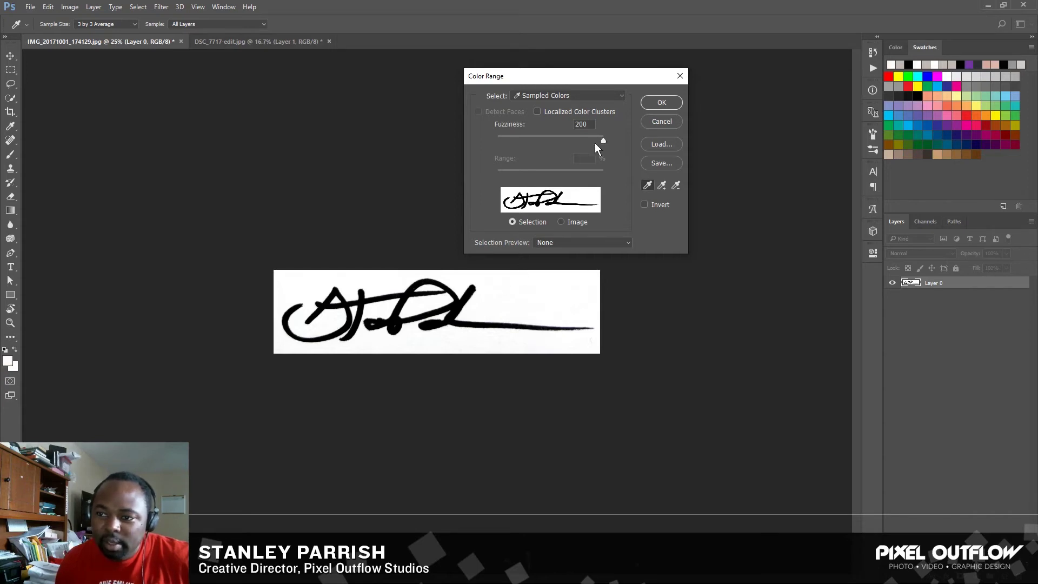
pyautogui.moveTo(605, 141); pyautogui.dragTo(493, 140)
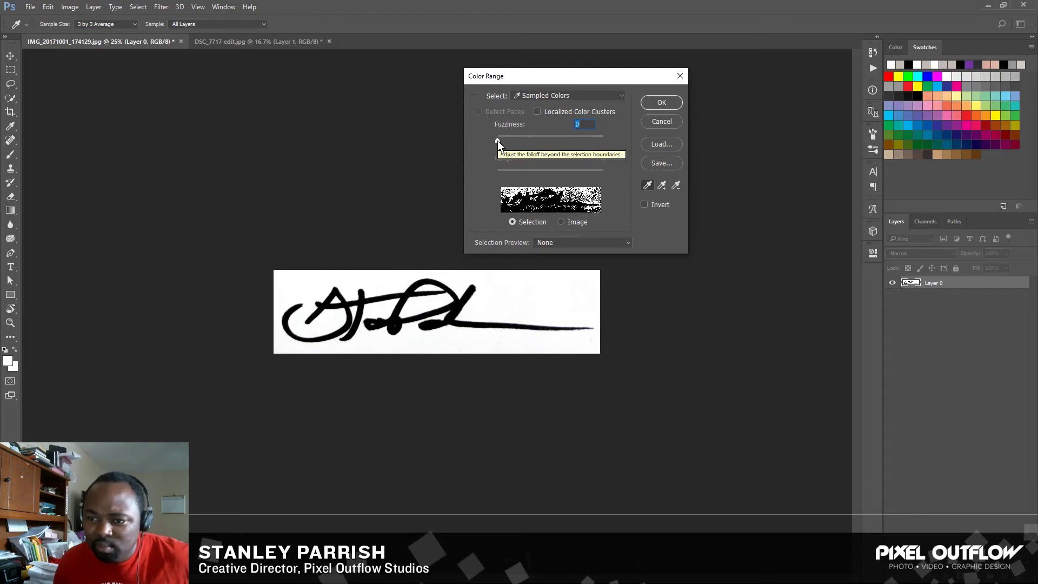
pyautogui.moveTo(497, 140); pyautogui.dragTo(512, 141)
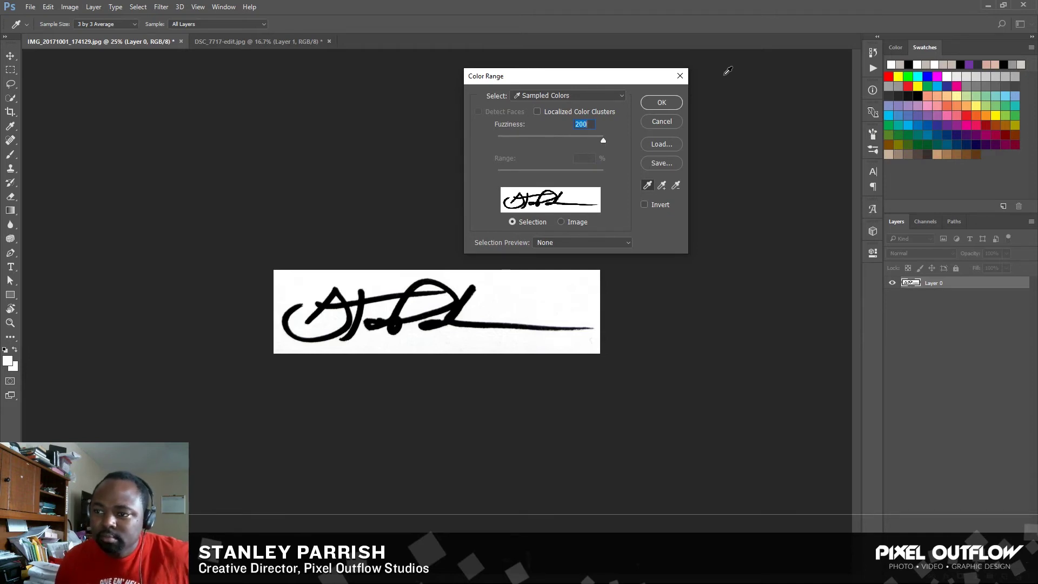
pyautogui.click(667, 105)
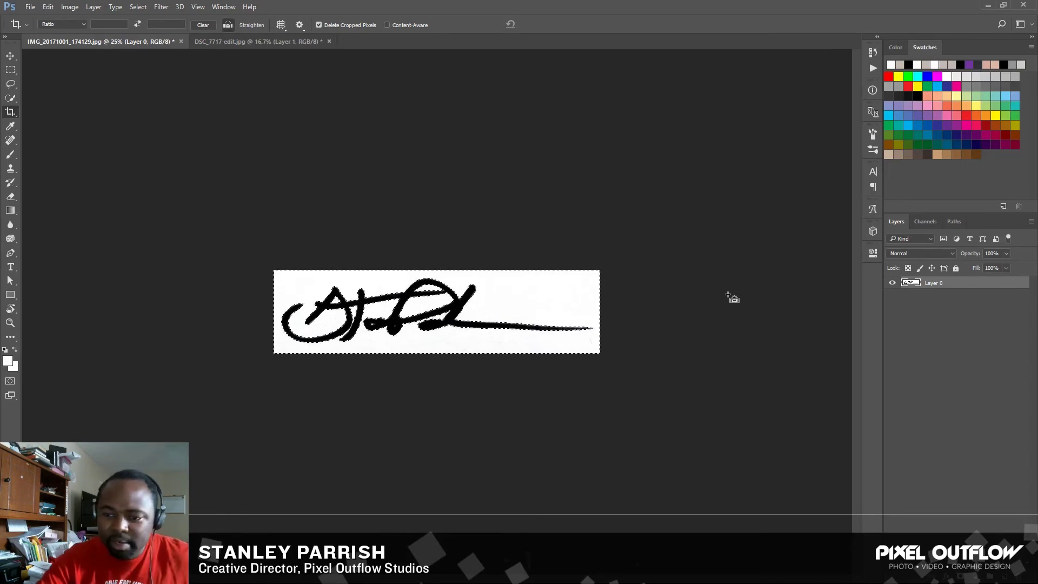
# Step: Delete the selected white background to transparency, then deselect the signature
pyautogui.hotkey('ctrl', '+')
pyautogui.hotkey('ctrl', '+')
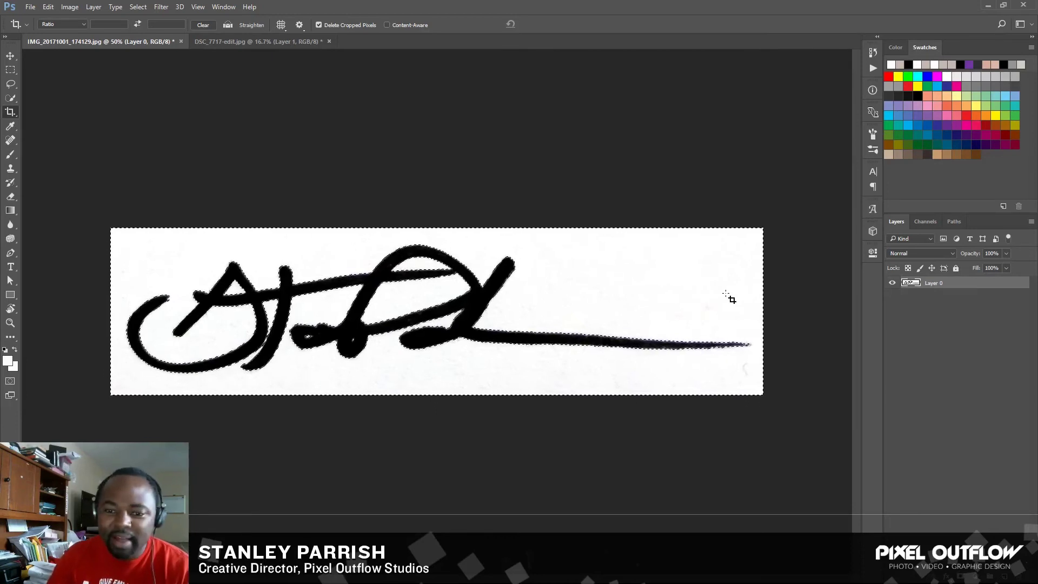
pyautogui.press('Delete')
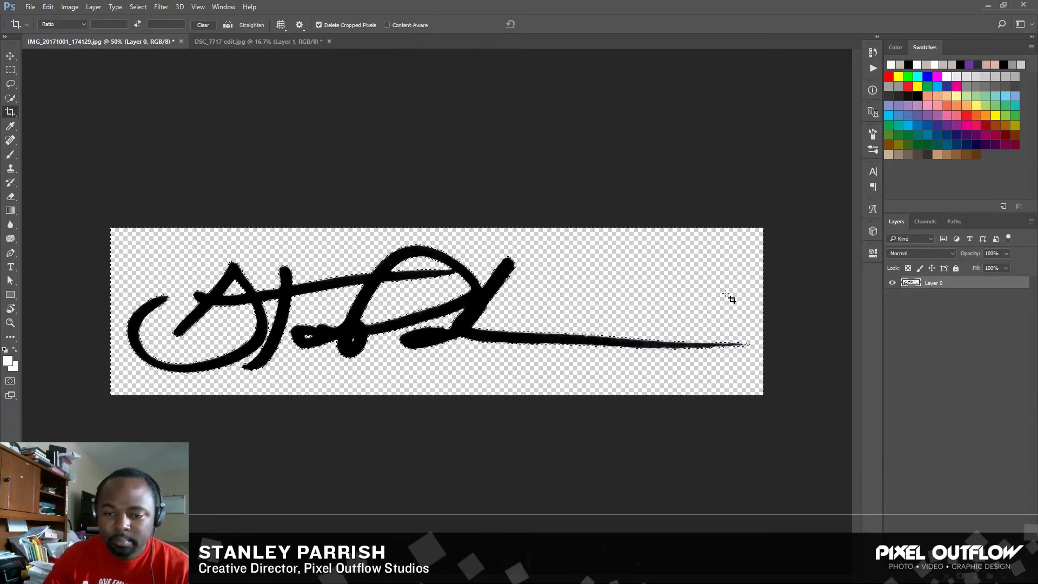
pyautogui.hotkey('ctrl', 'd')
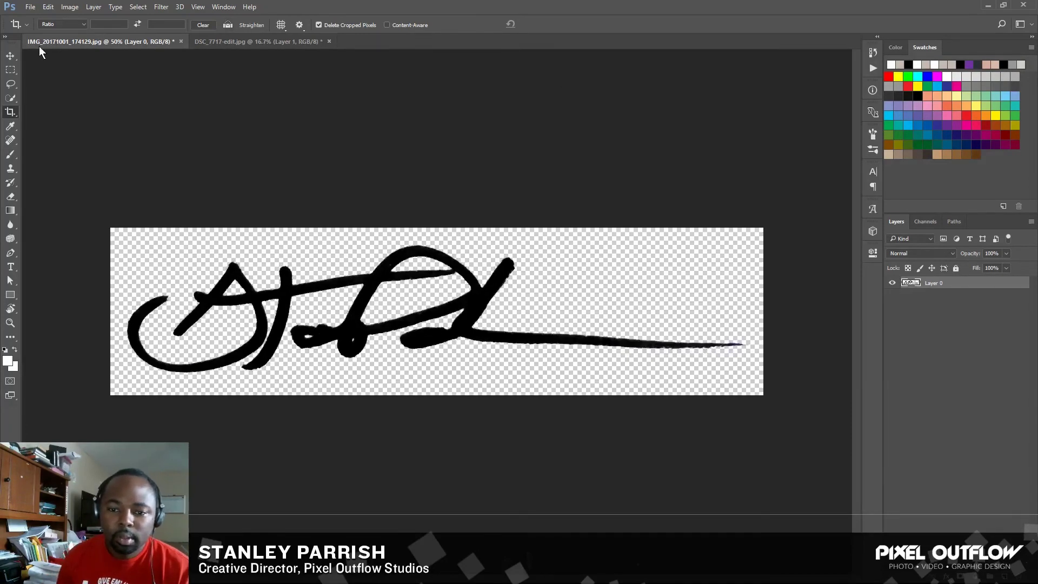
pyautogui.click(11, 57)
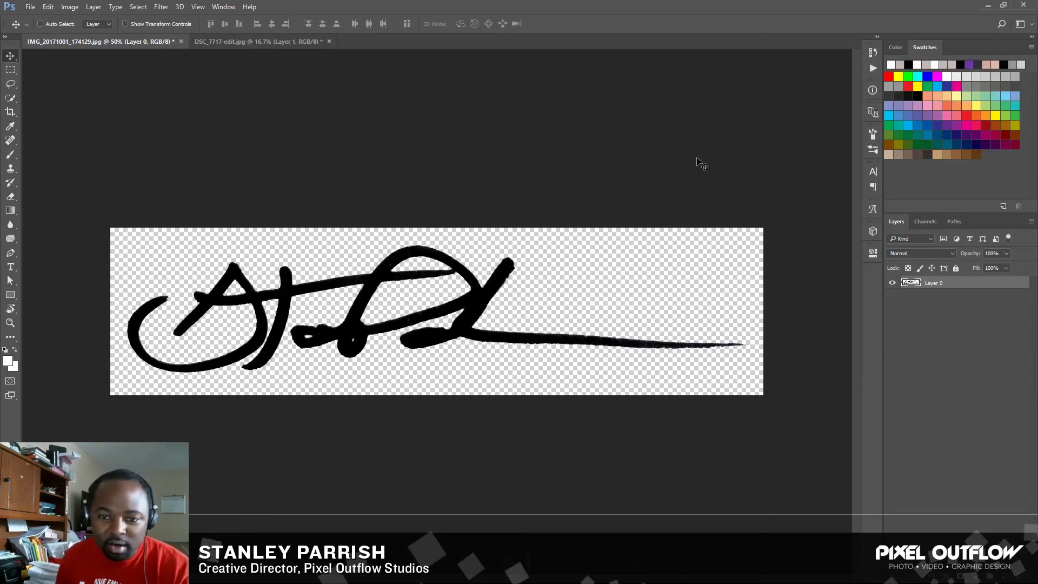
# Step: Invert Layer 0 so the signature strokes turn white on transparency
pyautogui.click(76, 6)
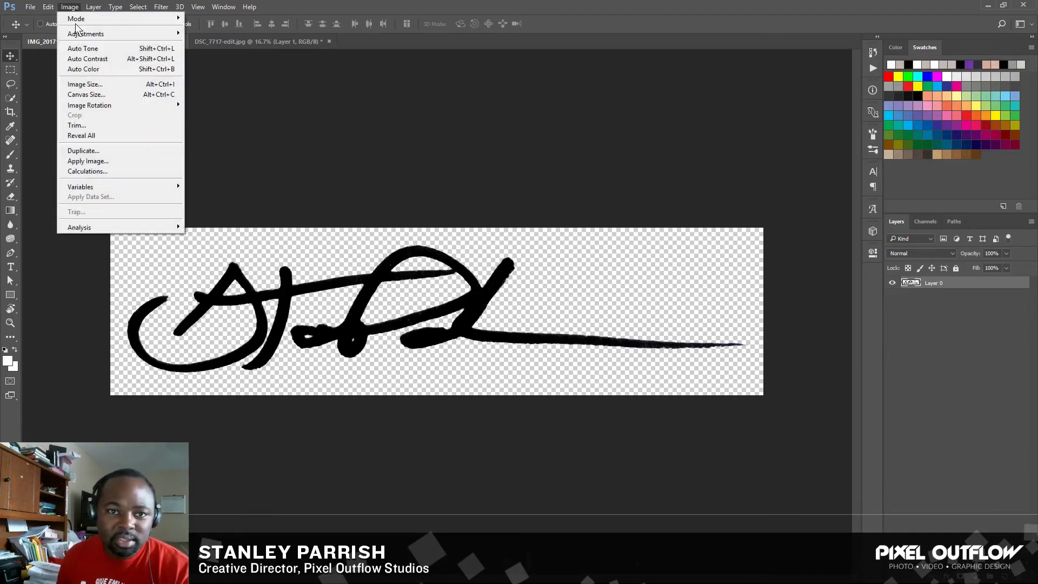
pyautogui.moveTo(86, 31)
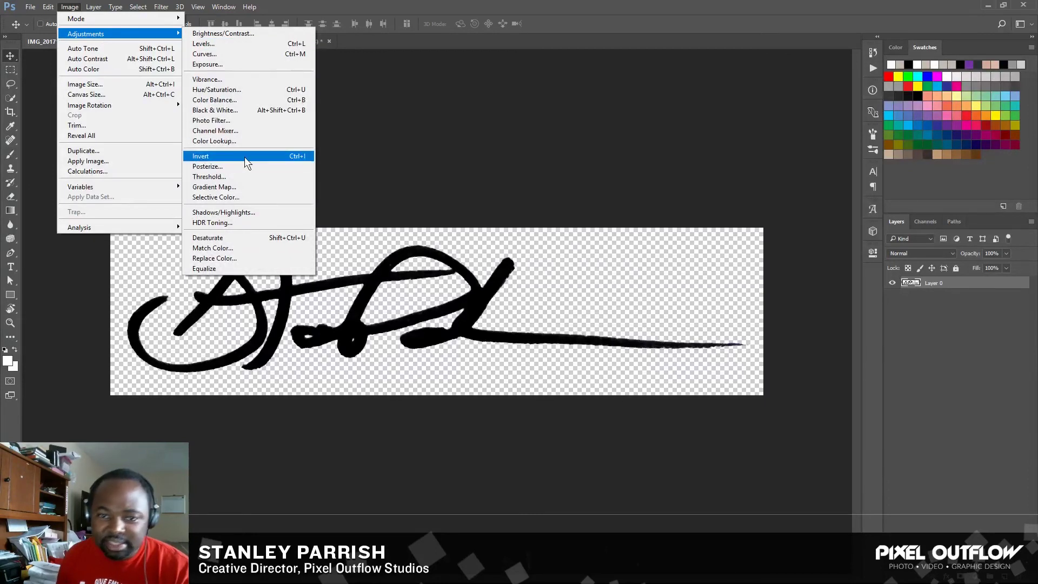
pyautogui.click(280, 155)
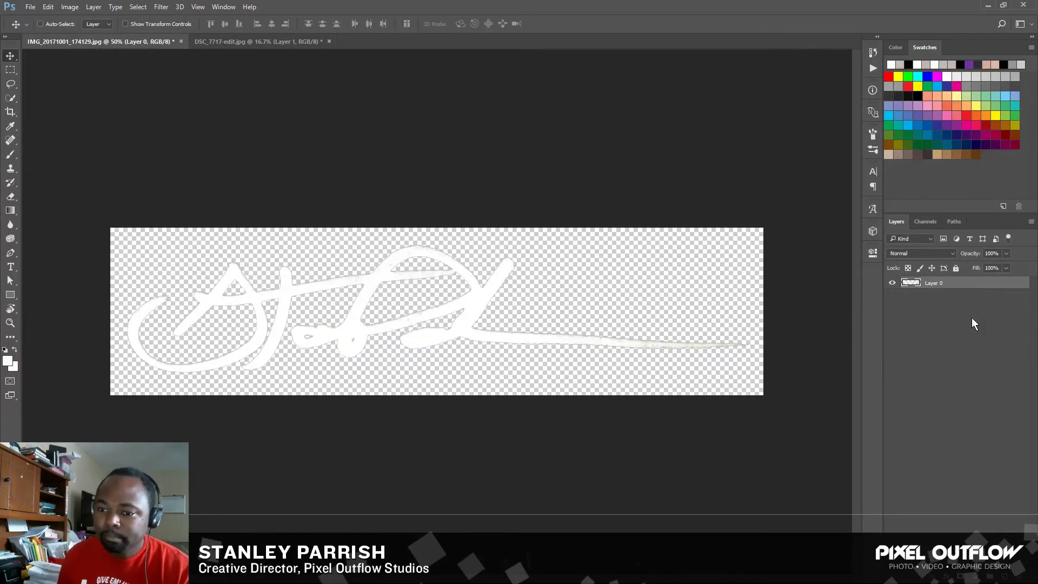
pyautogui.hotkey('ctrl', '-')
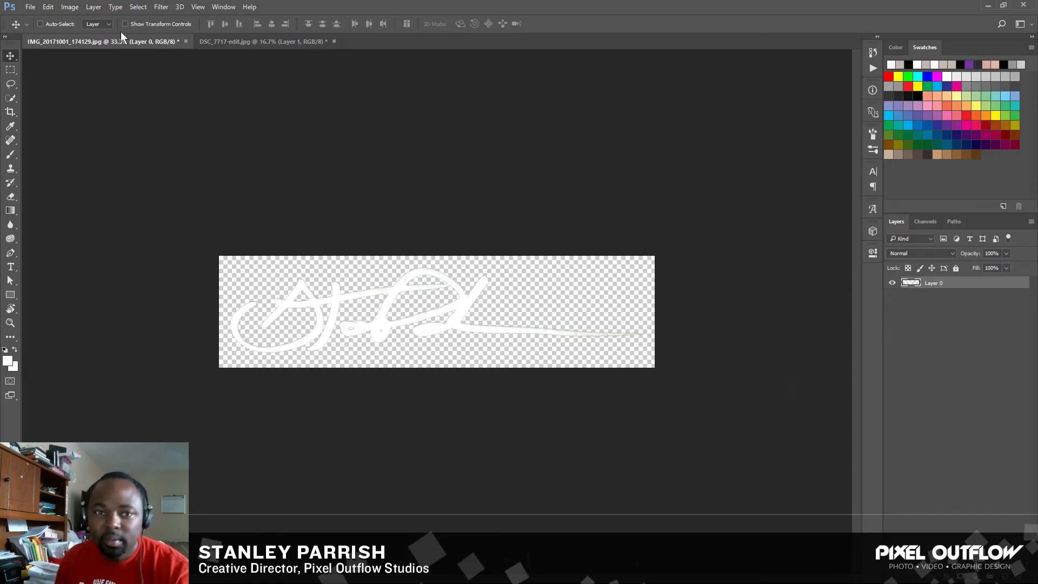
# Step: Save the white signature as a PNG in the photos folder, accepting the PNG options
pyautogui.click(30, 7)
pyautogui.click(63, 126)
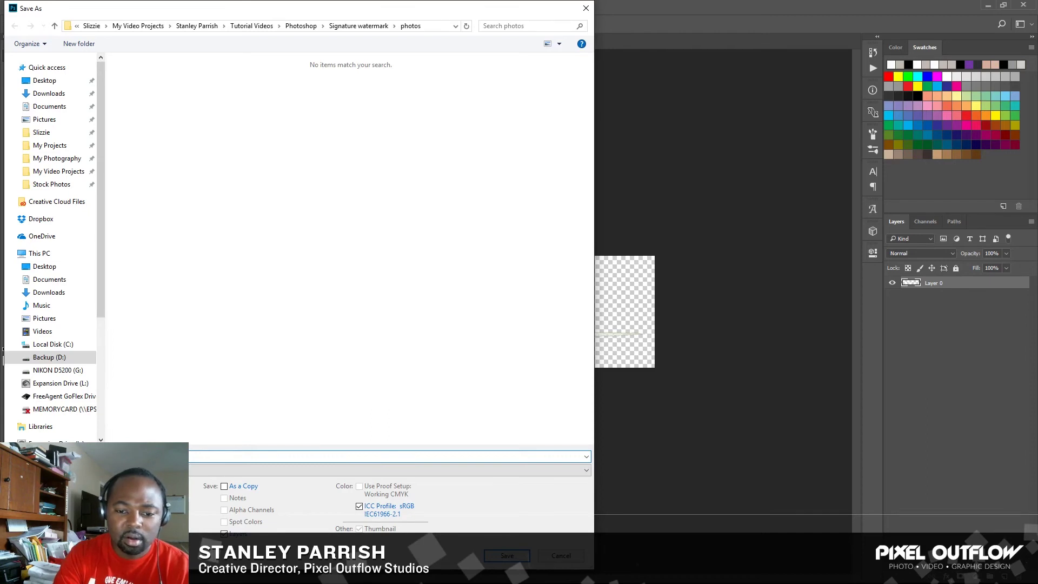
pyautogui.click(226, 471)
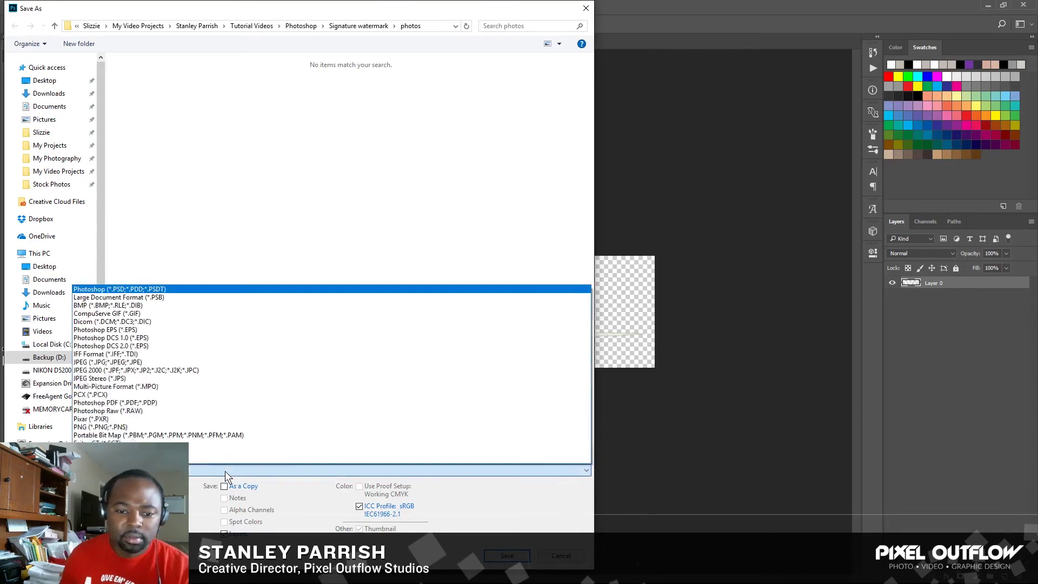
pyautogui.click(107, 426)
pyautogui.click(505, 555)
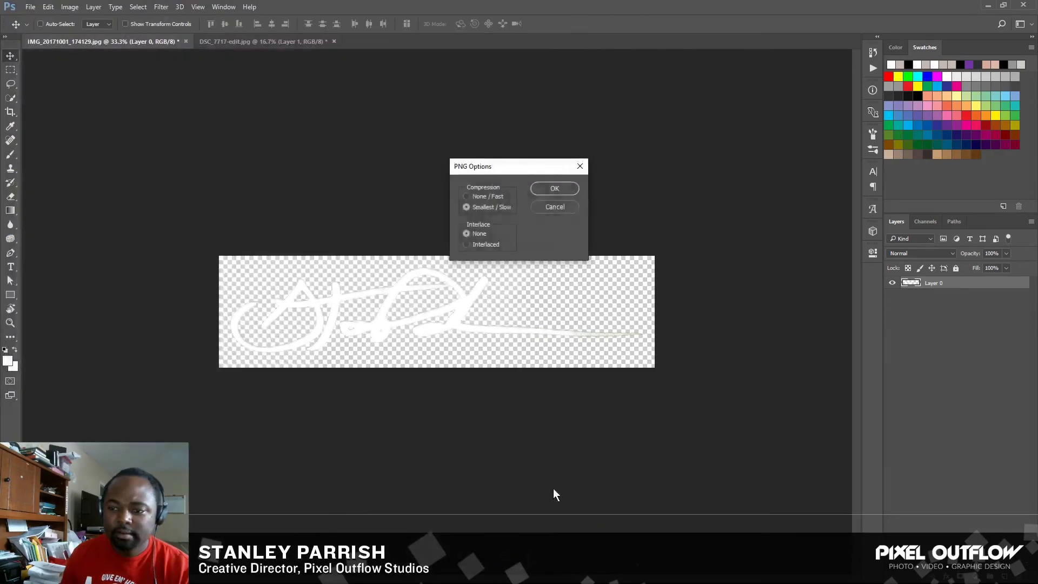
pyautogui.click(546, 190)
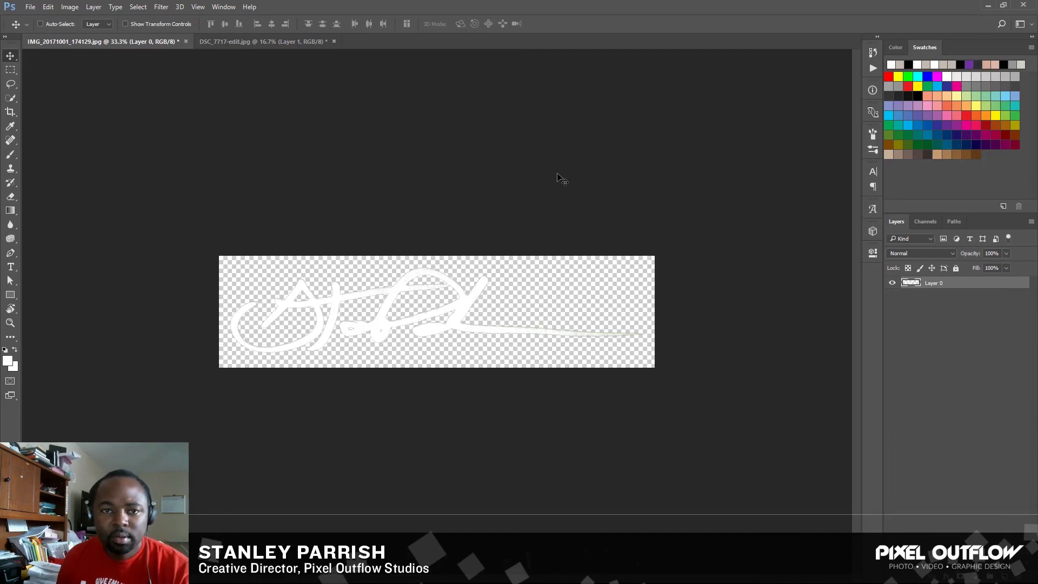
# Step: Close the signature document without saving and delete the portrait's old Layer 1
pyautogui.click(186, 42)
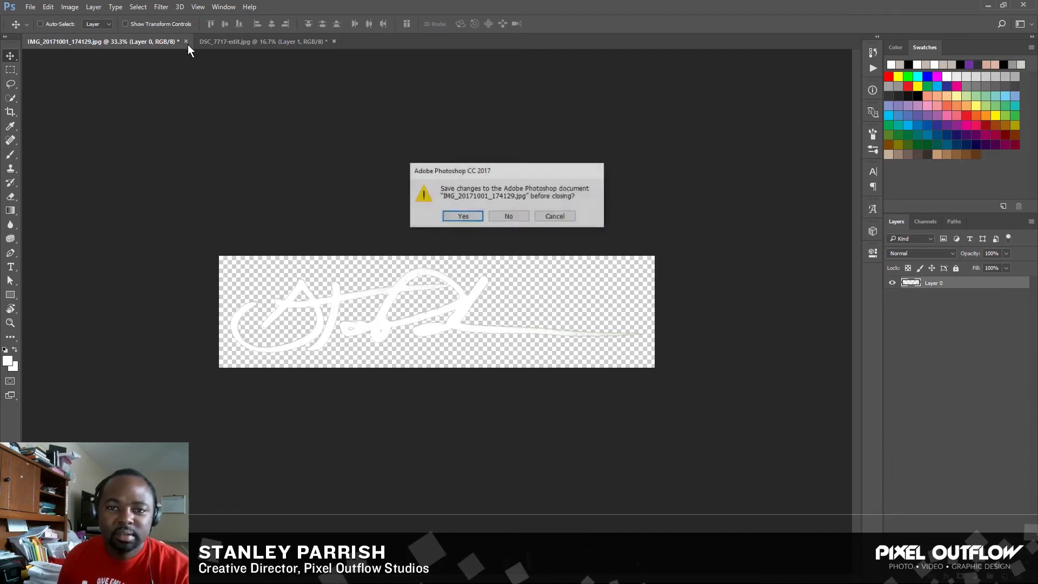
pyautogui.click(509, 216)
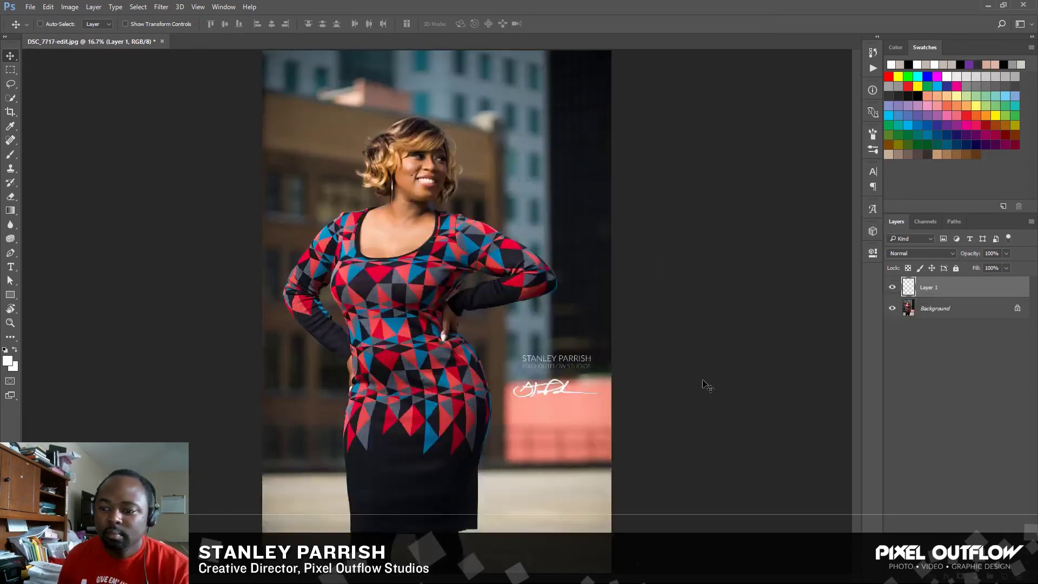
pyautogui.moveTo(971, 287)
pyautogui.mouseDown()
pyautogui.moveTo(967, 466)
pyautogui.moveTo(1019, 576)
pyautogui.mouseUp()
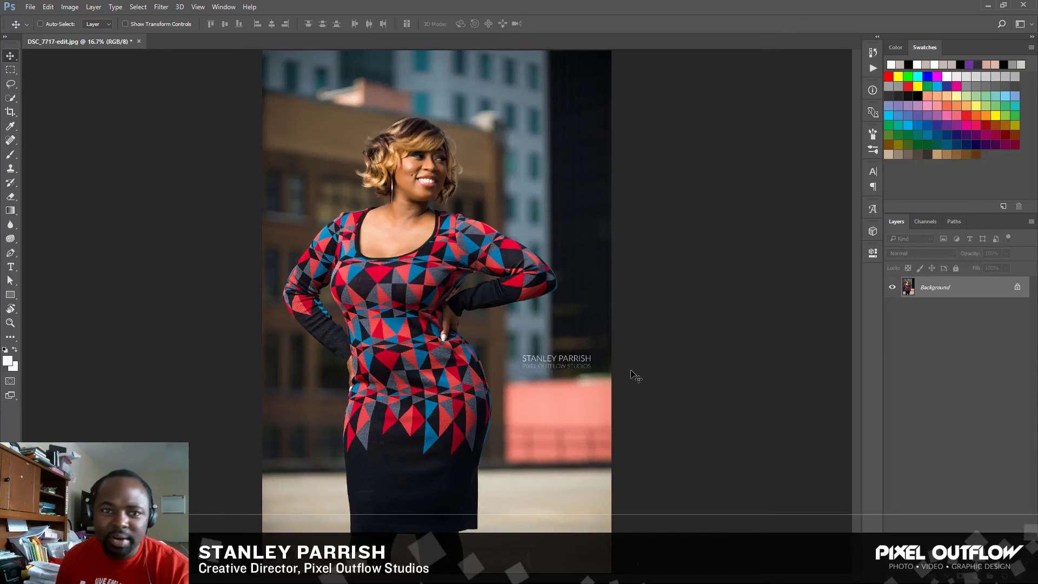
# Step: Open 'stanley signature watermark.png' and drag the signature onto the portrait
pyautogui.click(30, 7)
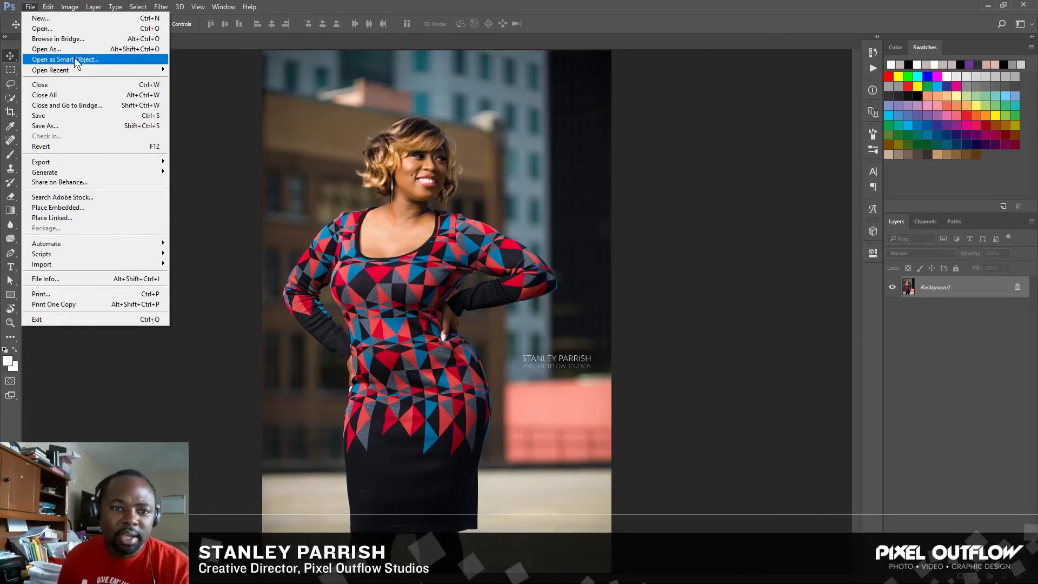
pyautogui.click(56, 28)
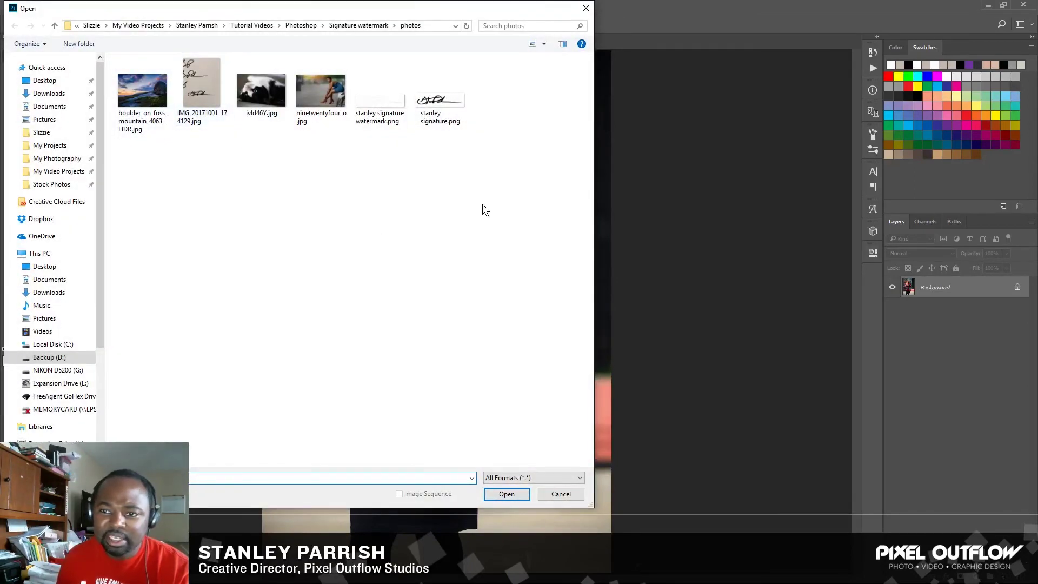
pyautogui.click(381, 103)
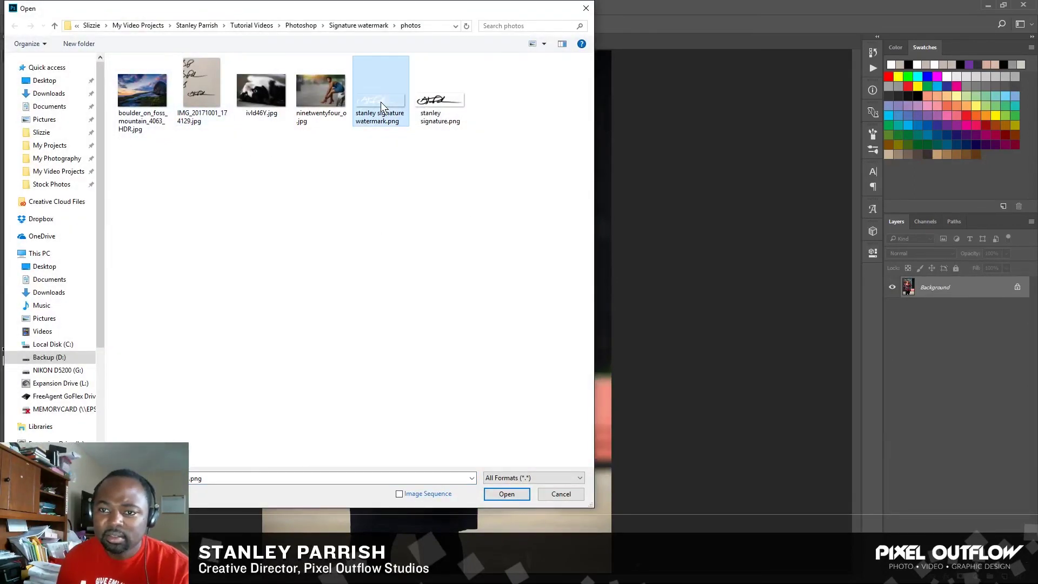
pyautogui.click(508, 493)
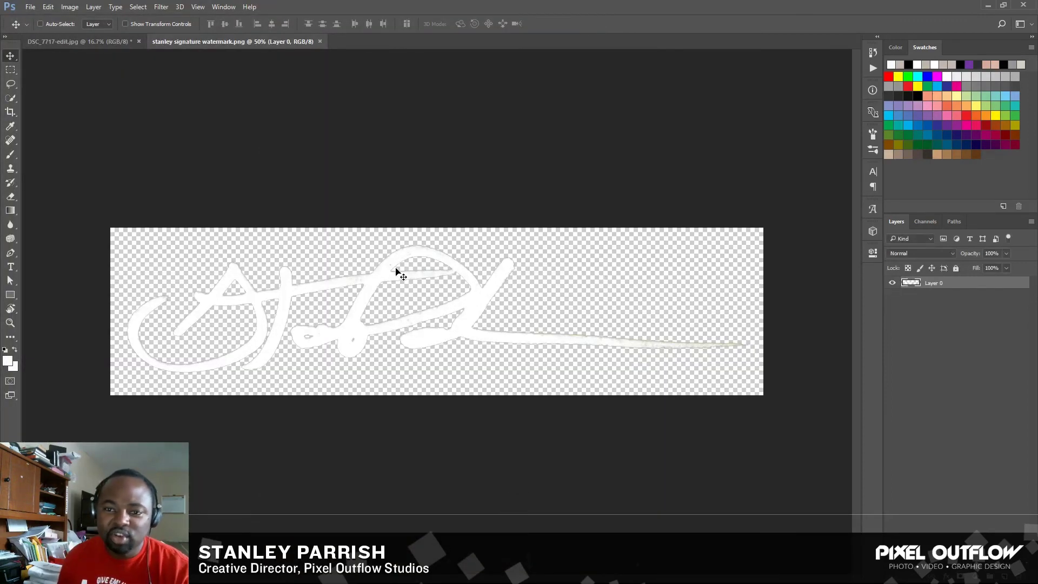
pyautogui.moveTo(396, 270)
pyautogui.mouseDown()
pyautogui.moveTo(250, 116)
pyautogui.moveTo(124, 46)
pyautogui.moveTo(357, 170)
pyautogui.moveTo(430, 262)
pyautogui.mouseUp()
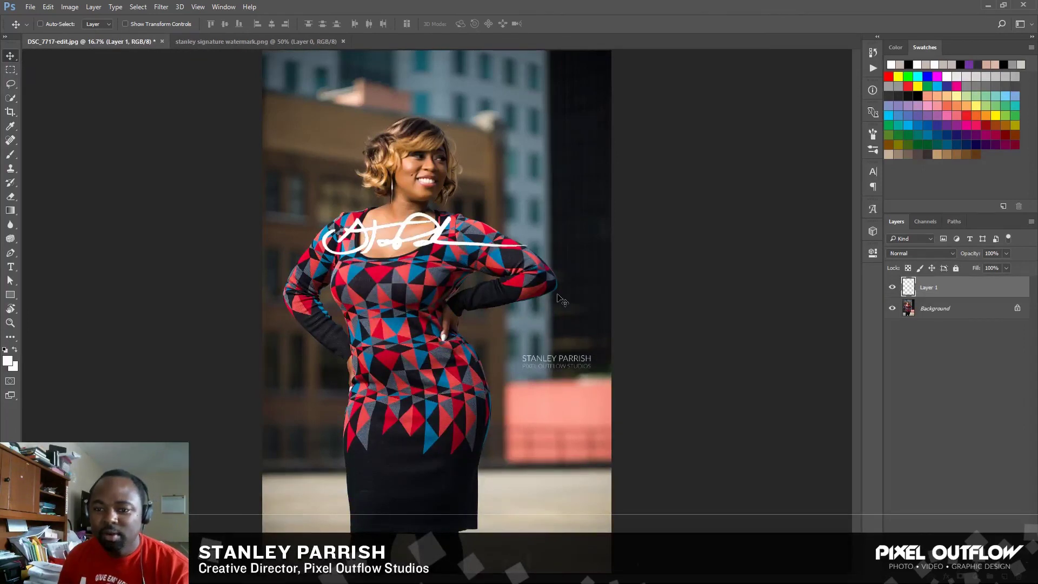
# Step: Scale the white signature to about 55% and move it up beside the woman's face
pyautogui.hotkey('ctrl', 't')
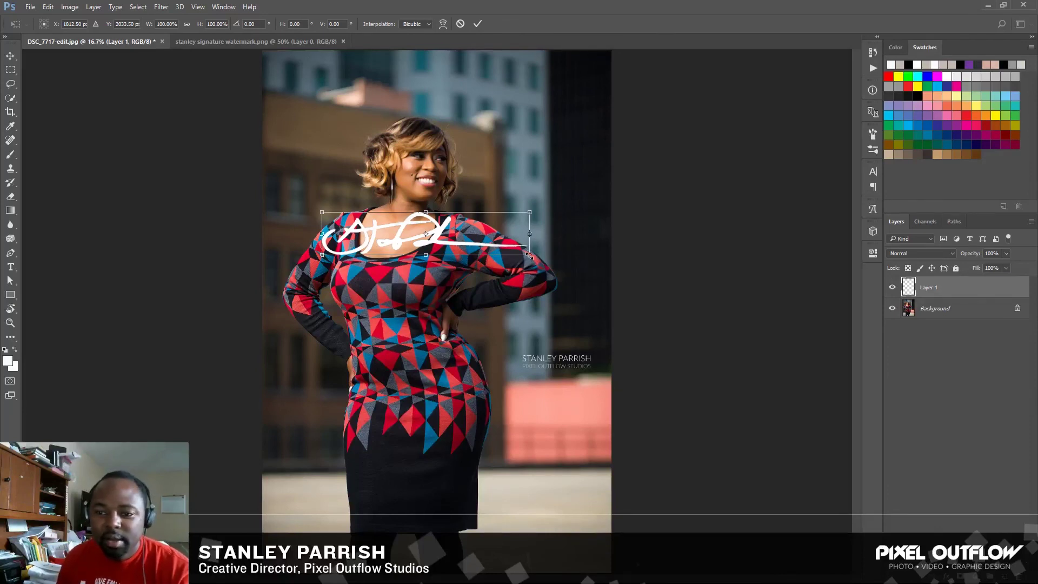
pyautogui.moveTo(529, 257)
pyautogui.mouseDown()
pyautogui.moveTo(433, 234)
pyautogui.moveTo(455, 299)
pyautogui.moveTo(565, 407)
pyautogui.mouseUp()
pyautogui.moveTo(488, 411); pyautogui.dragTo(486, 411)
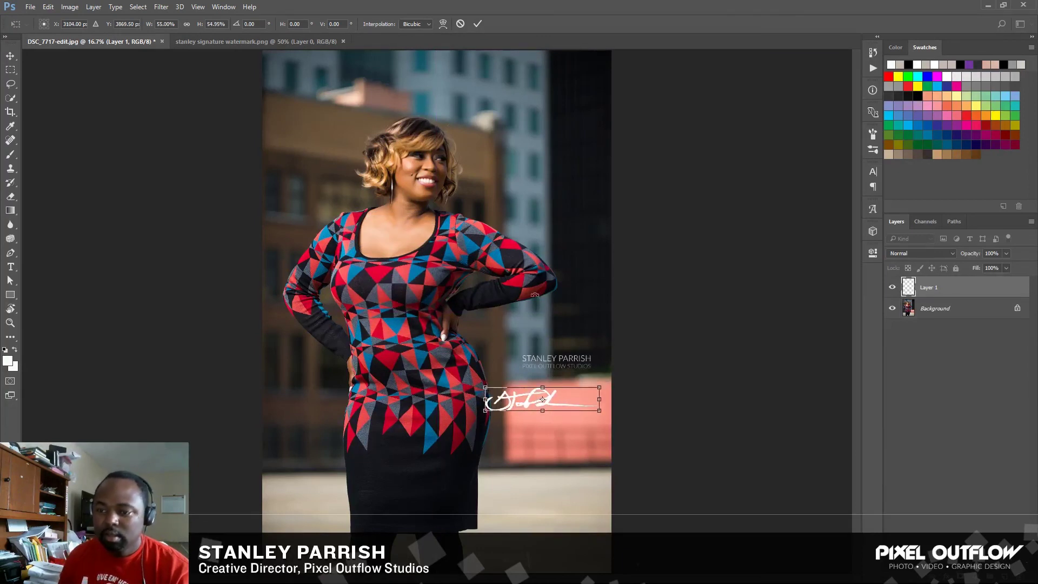
pyautogui.hotkey('ctrl', '-')
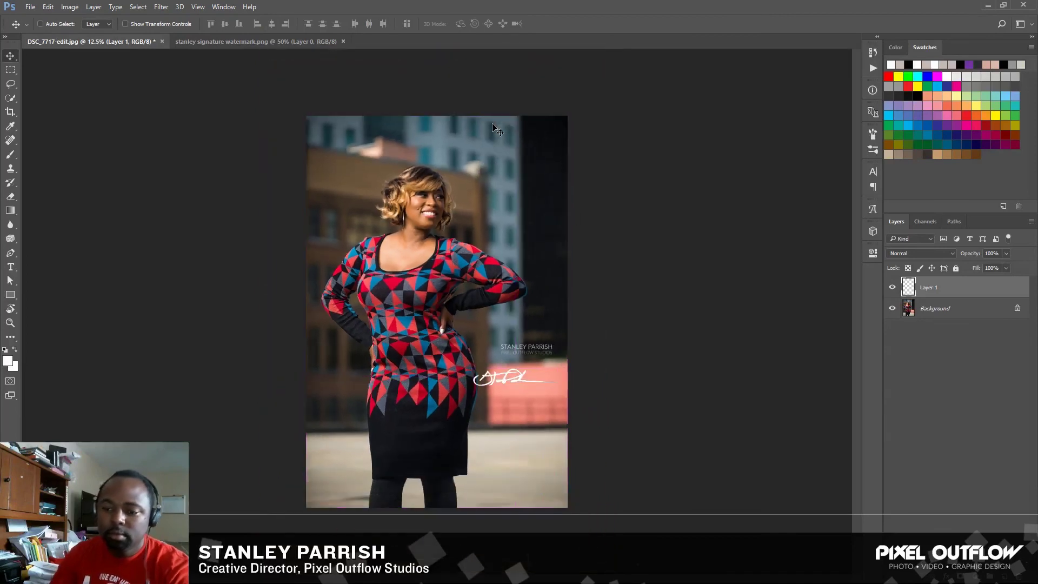
pyautogui.moveTo(503, 383)
pyautogui.mouseDown()
pyautogui.moveTo(498, 230)
pyautogui.moveTo(520, 232)
pyautogui.mouseUp()
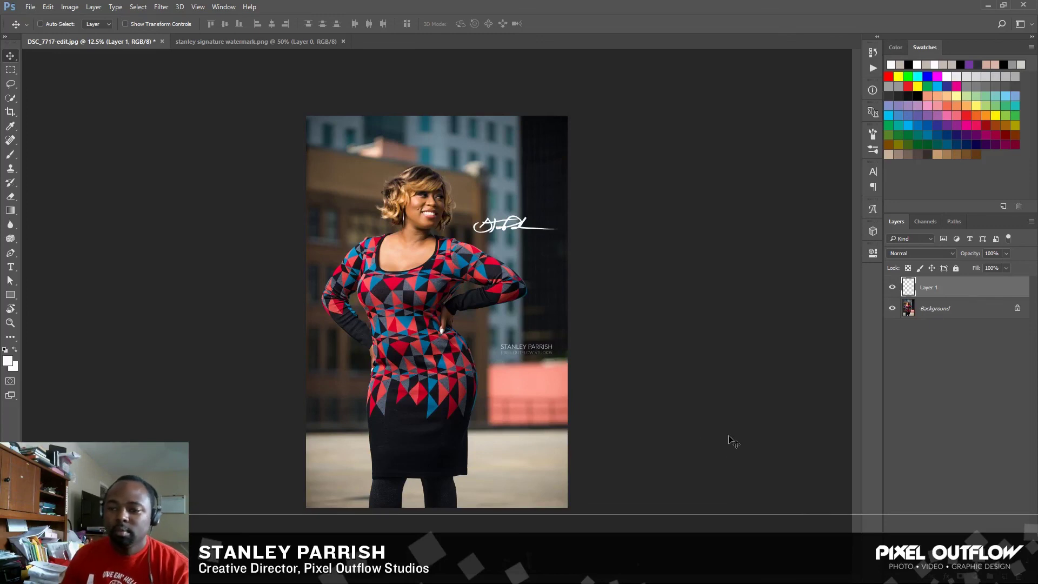